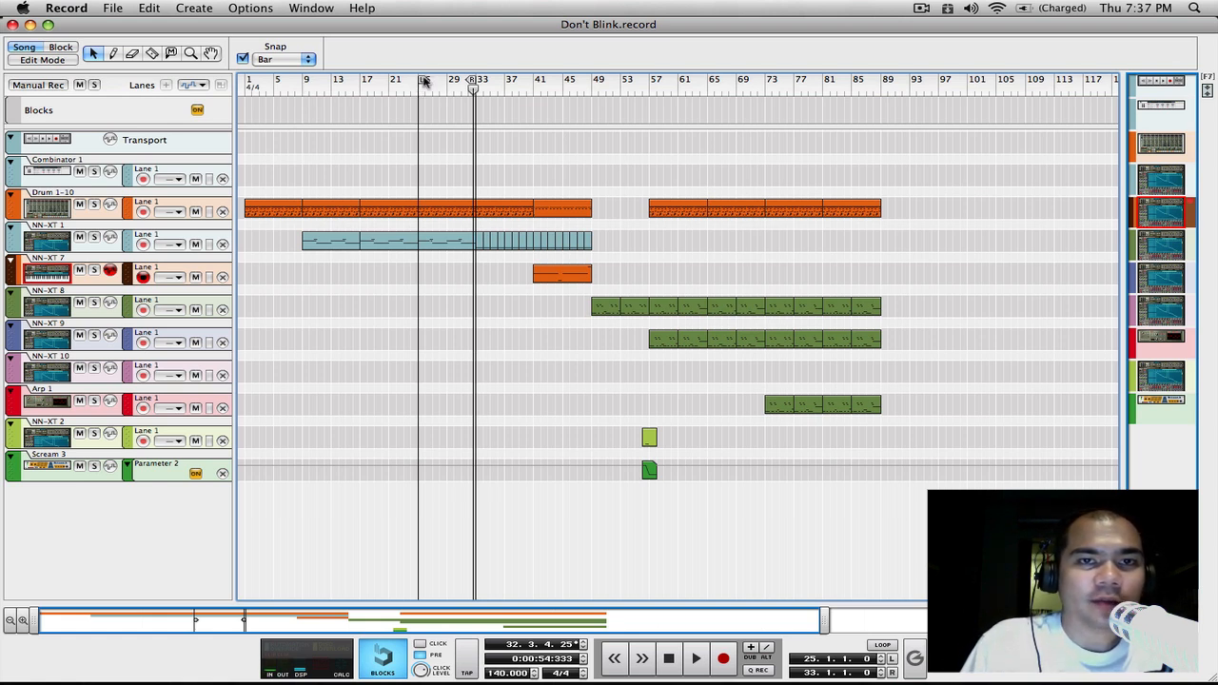
- Play from bar 25, set the right locator to bar 29, loop that region briefly, and turn looping off again
{"action": "left_click_drag", "start_coordinate": [424, 80], "coordinate": [418, 82]}
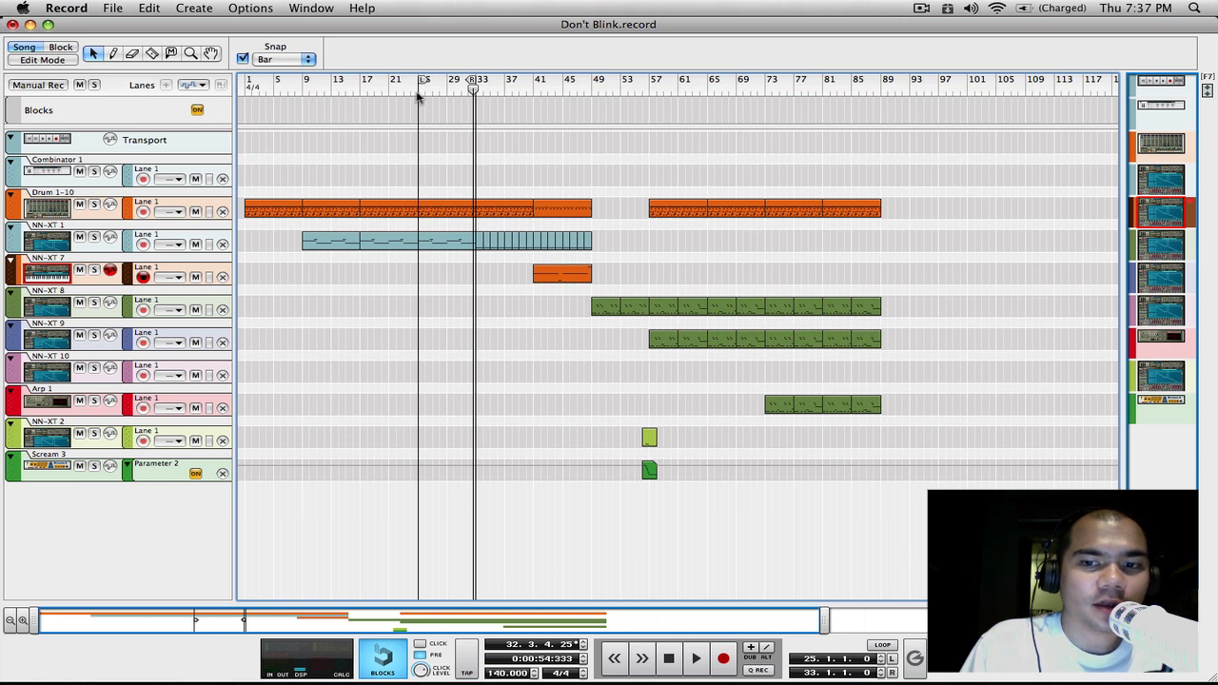
{"action": "left_click", "coordinate": [417, 94]}
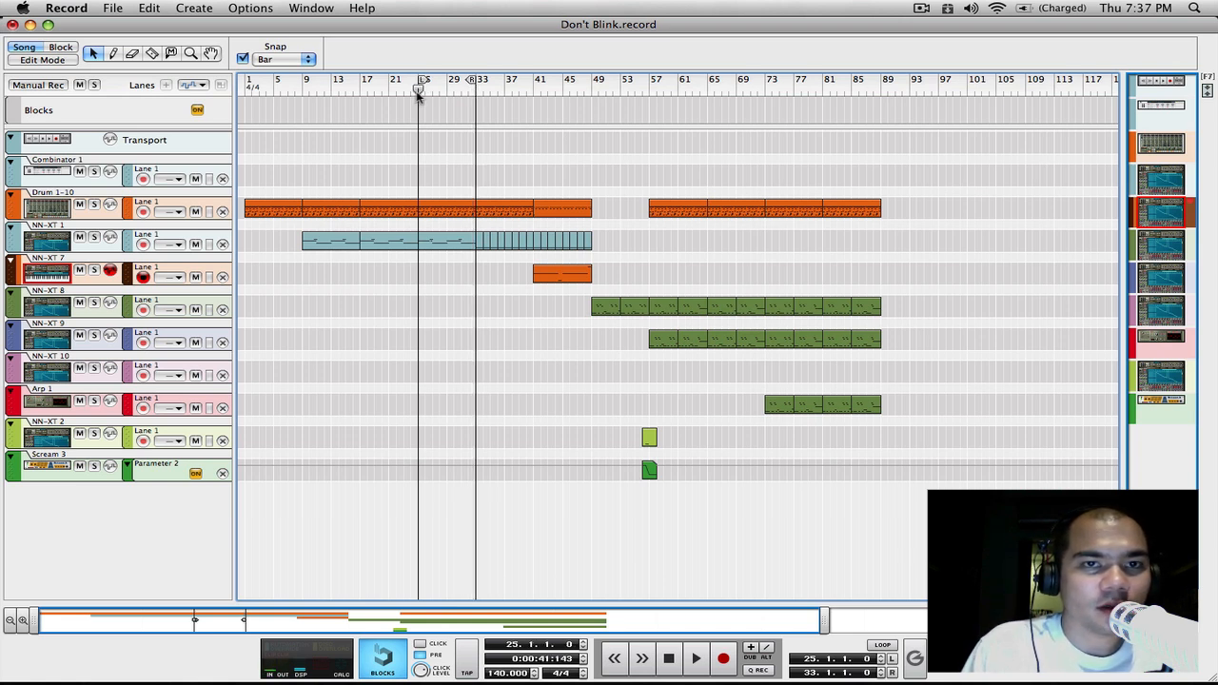
{"action": "key", "text": "space"}
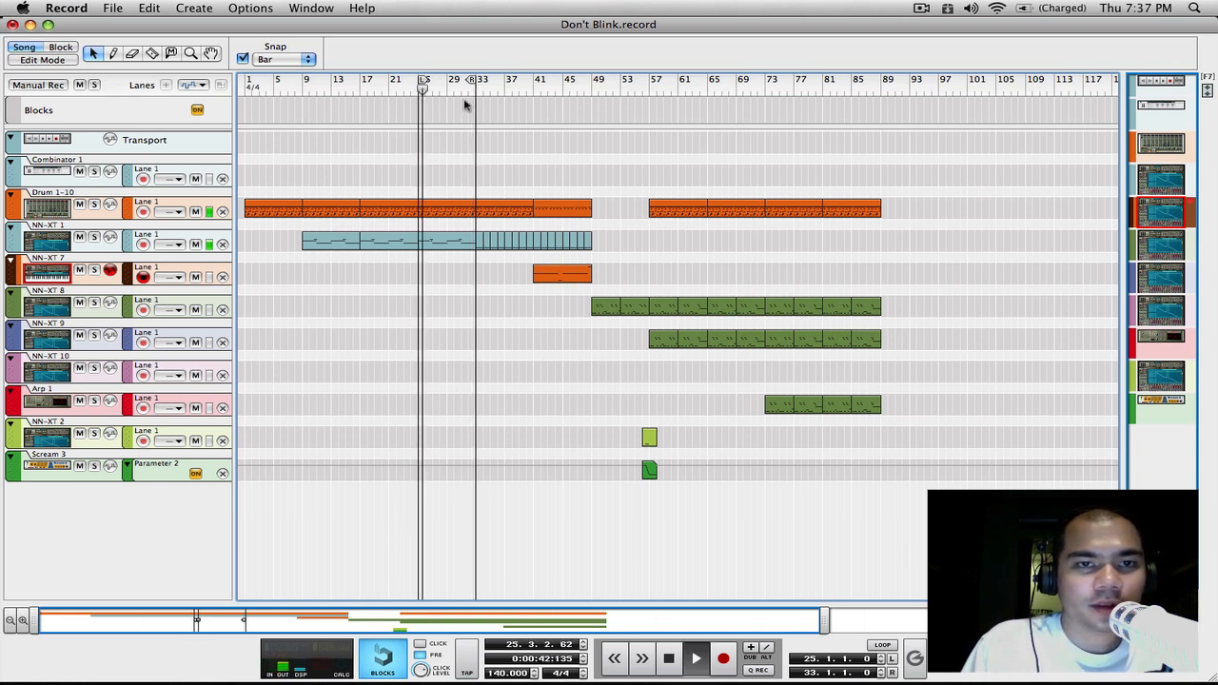
{"action": "left_click_drag", "start_coordinate": [466, 80], "coordinate": [443, 80]}
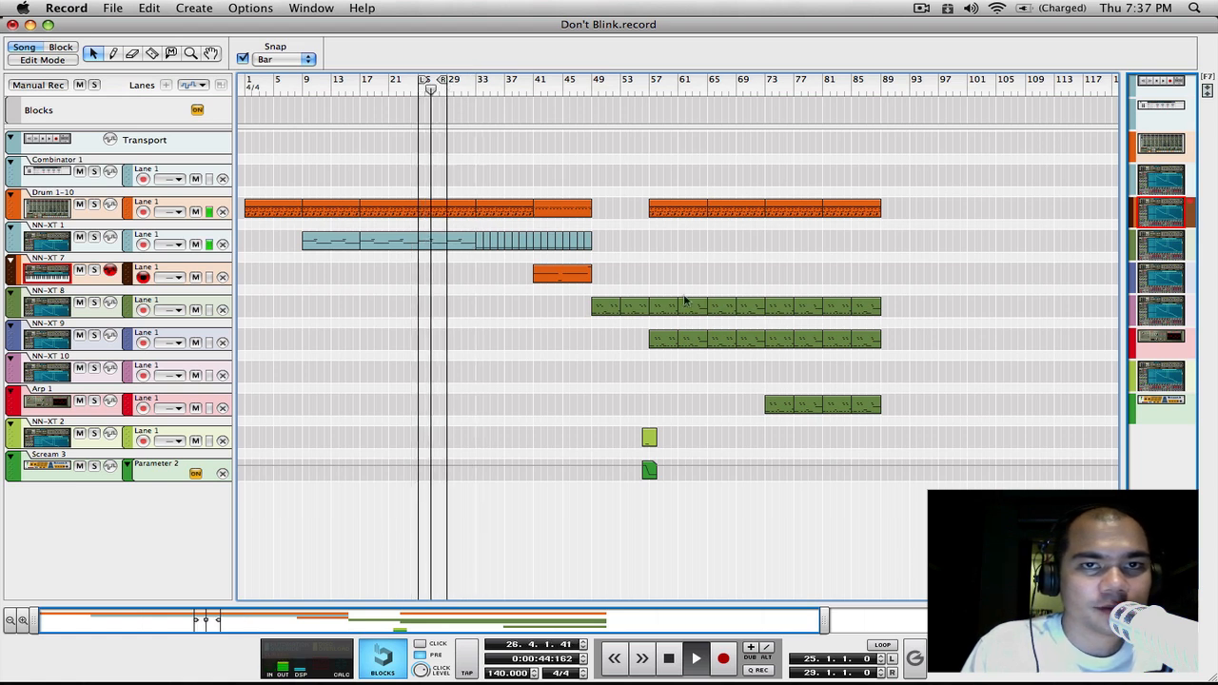
{"action": "left_click", "coordinate": [880, 645]}
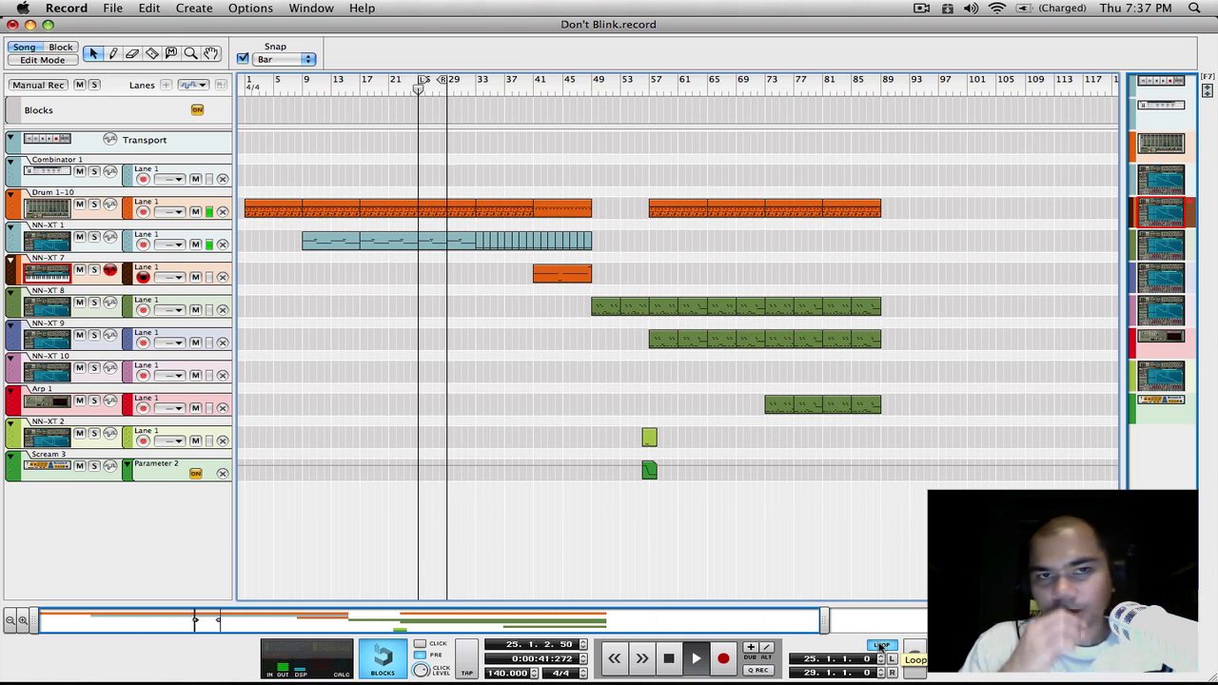
{"action": "left_click", "coordinate": [880, 646]}
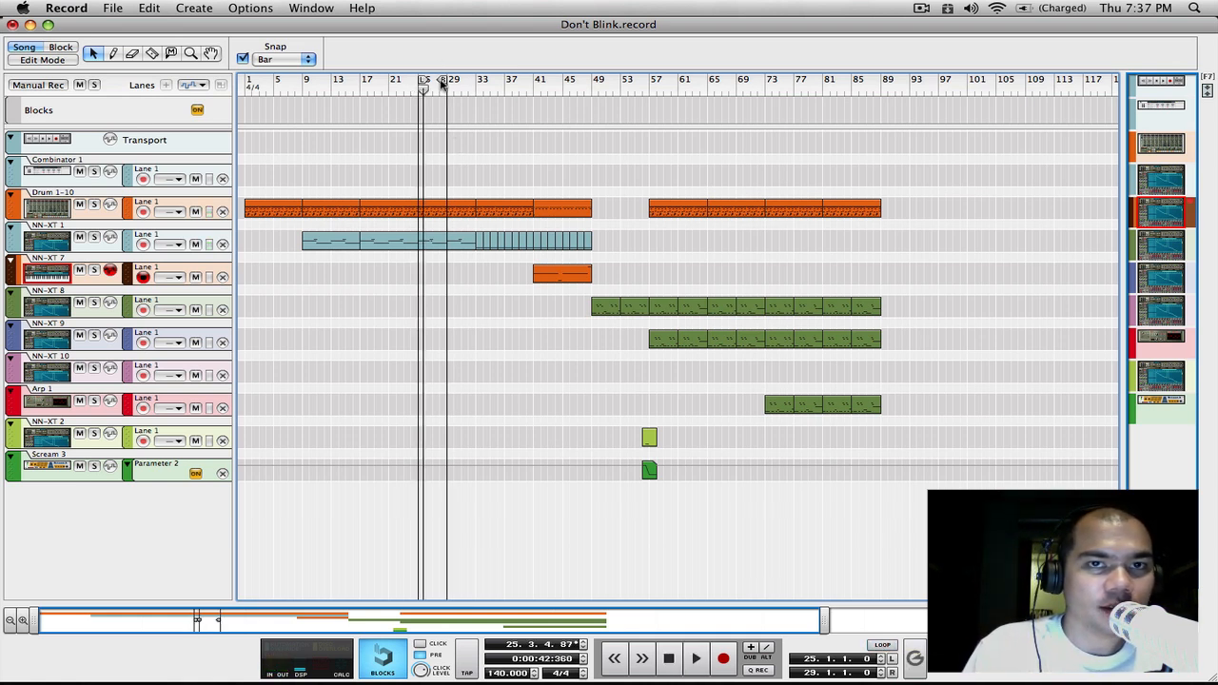
- Set the right locator to bar 33, select the drum clip at bar 25, and audition the region with looping on
{"action": "left_click_drag", "start_coordinate": [446, 82], "coordinate": [474, 82]}
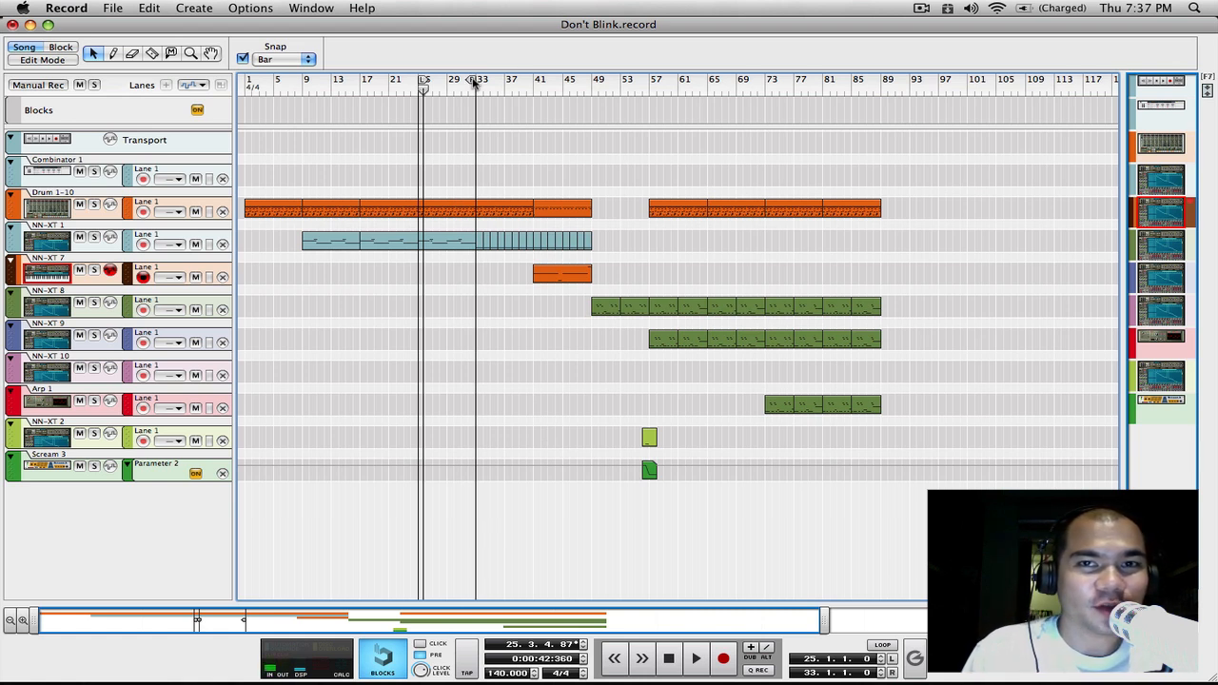
{"action": "left_click", "coordinate": [439, 207]}
{"action": "mouse_move", "coordinate": [422, 88]}
{"action": "left_mouse_down"}
{"action": "mouse_move", "coordinate": [400, 95]}
{"action": "mouse_move", "coordinate": [606, 105]}
{"action": "mouse_move", "coordinate": [510, 89]}
{"action": "mouse_move", "coordinate": [524, 88]}
{"action": "left_mouse_up"}
{"action": "key", "text": "space"}
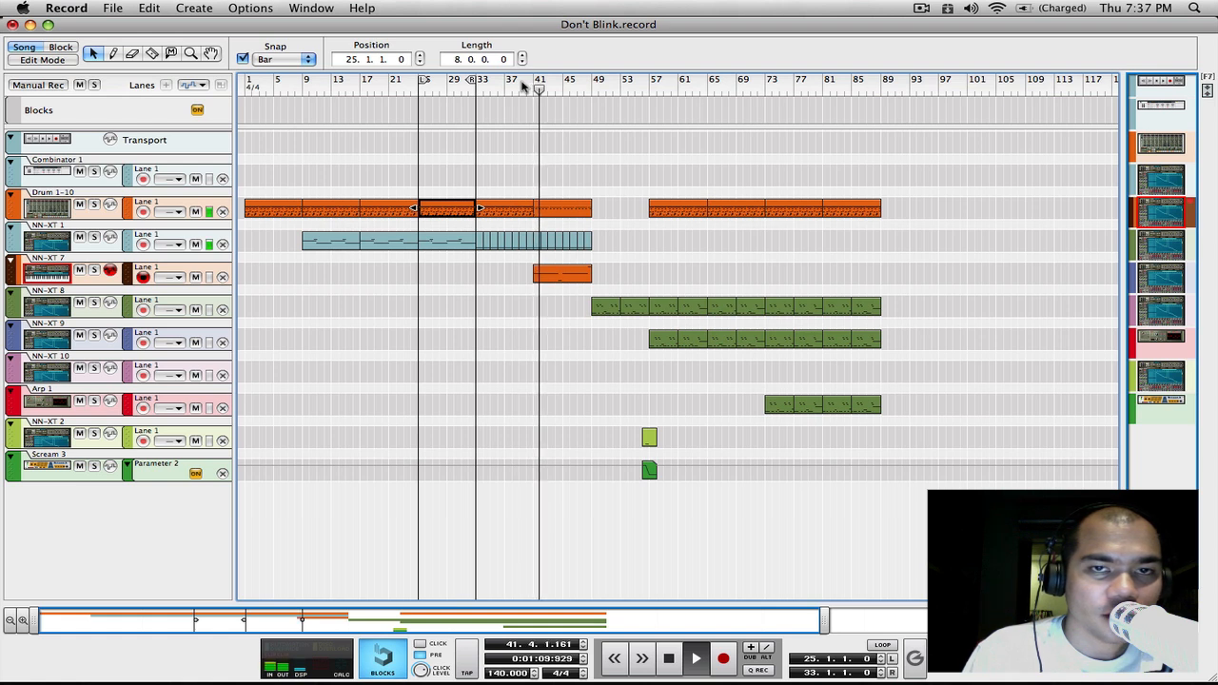
{"action": "key", "text": "l"}
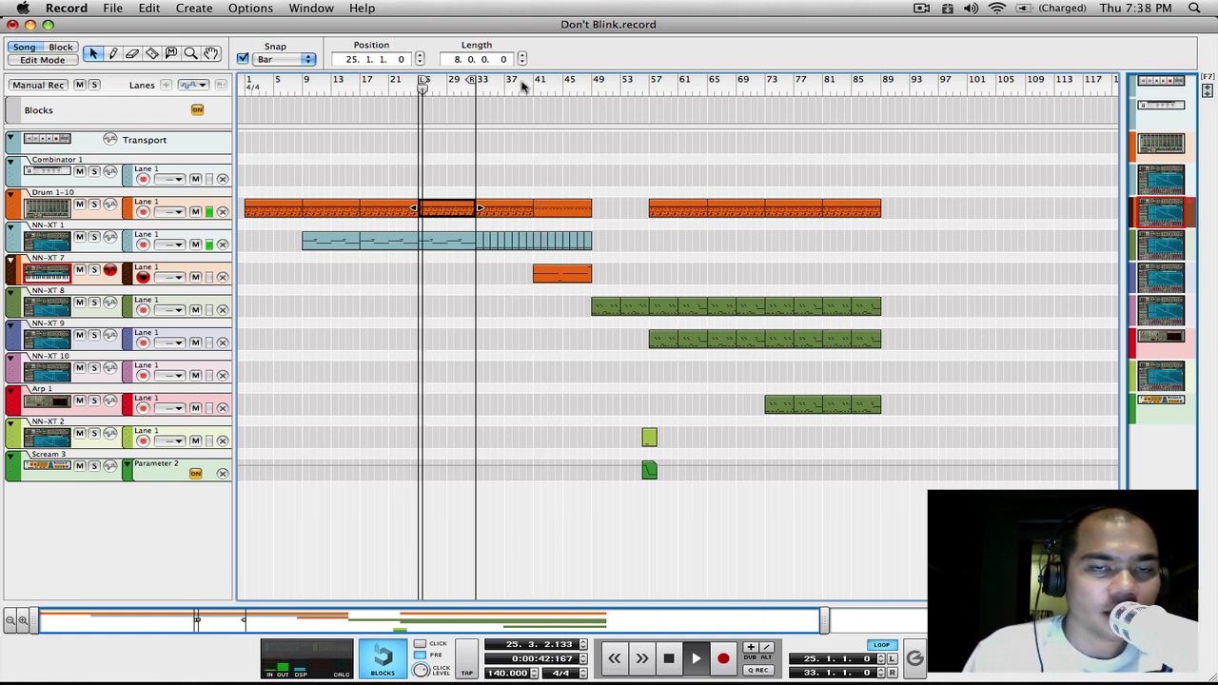
{"action": "key", "text": "space"}
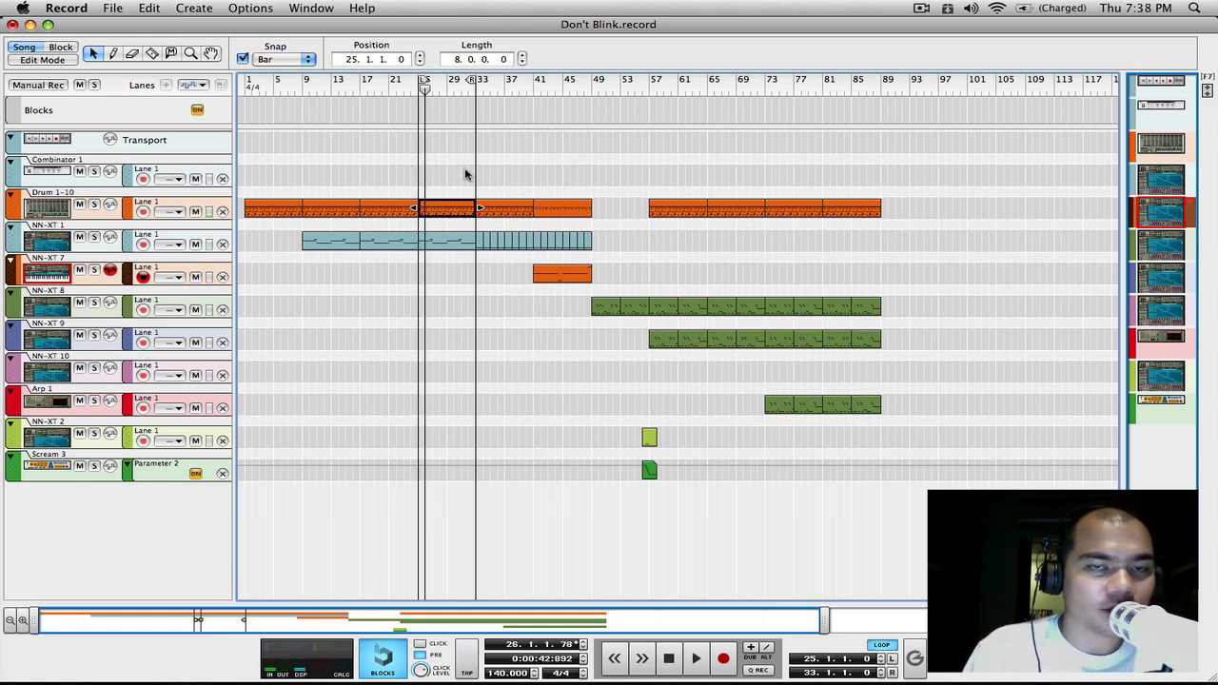
- Set the loop to the one-bar NN-XT 1 clip at bar 35, play it, and stop playback
{"action": "left_click_drag", "start_coordinate": [462, 166], "coordinate": [449, 221]}
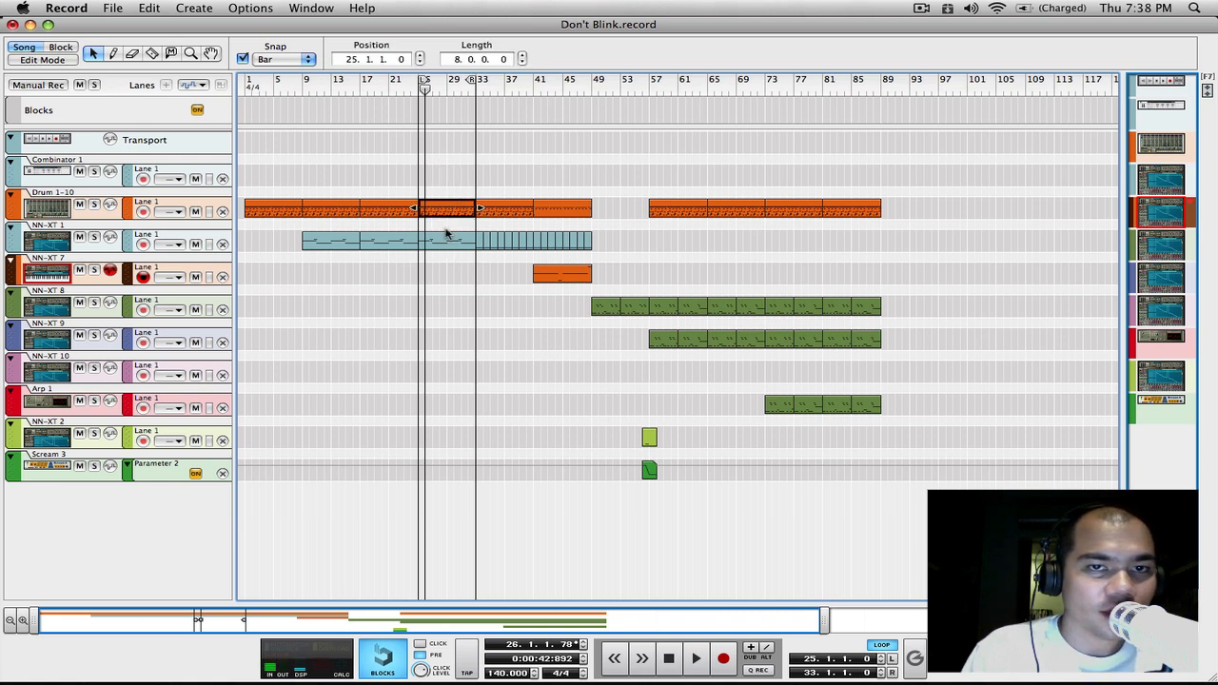
{"action": "left_click", "coordinate": [493, 239]}
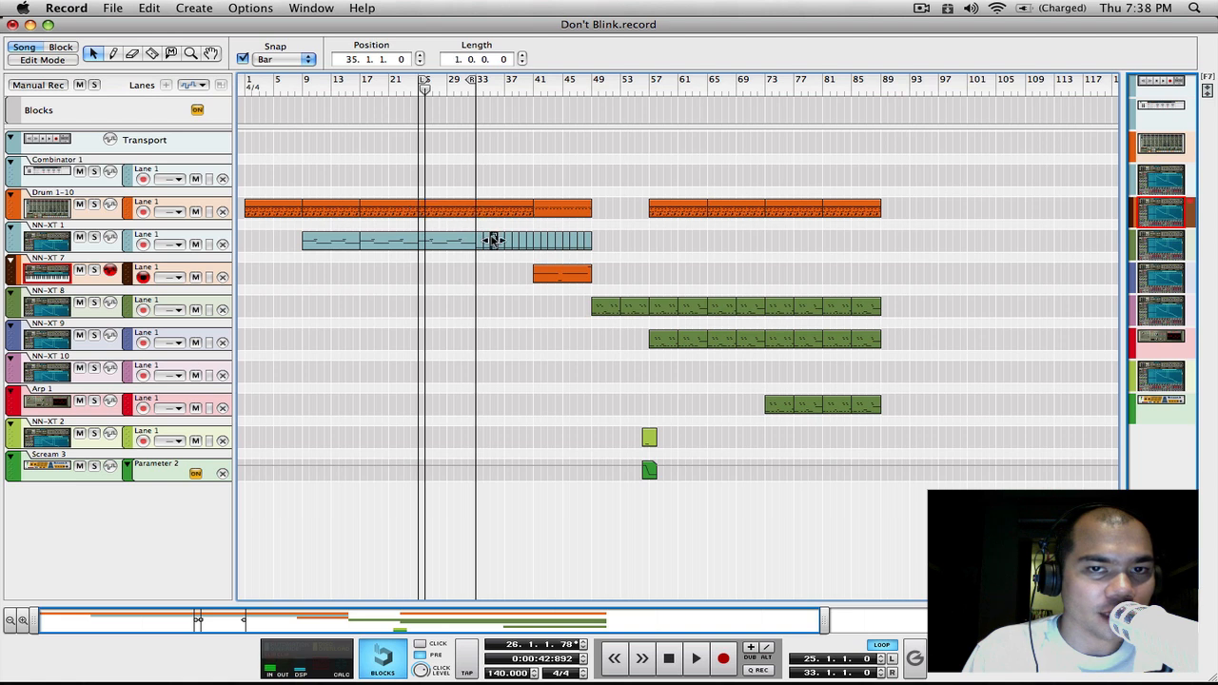
{"action": "key", "text": "space"}
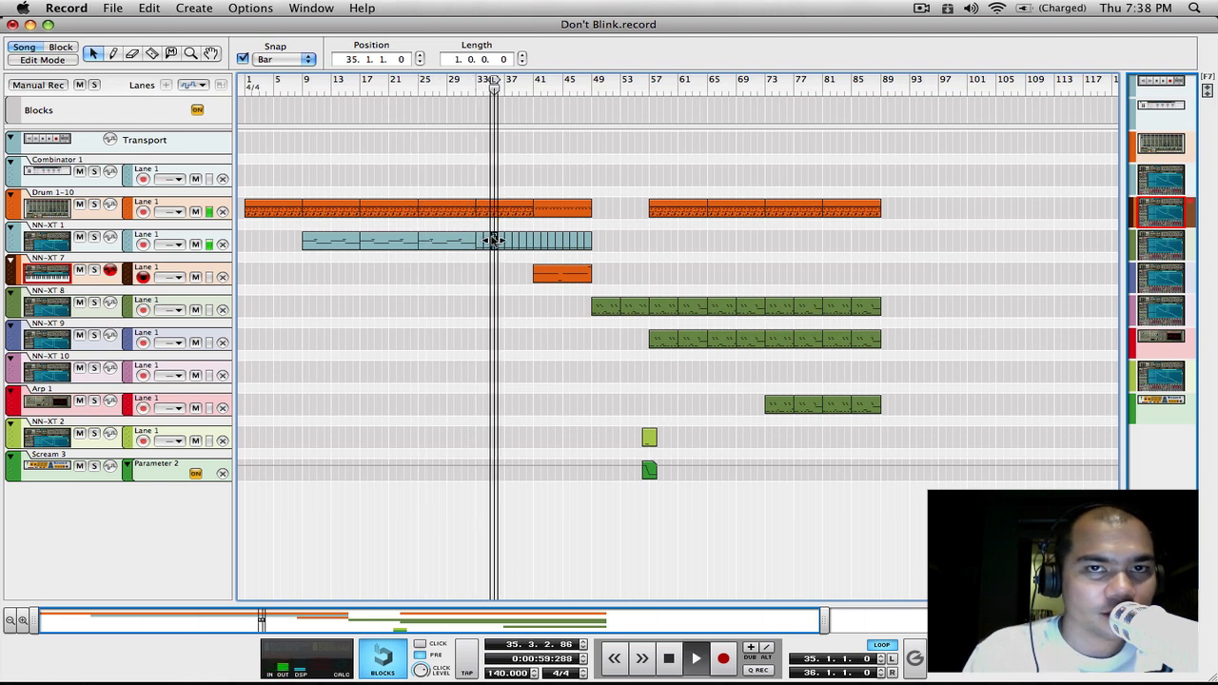
{"action": "key", "text": "space"}
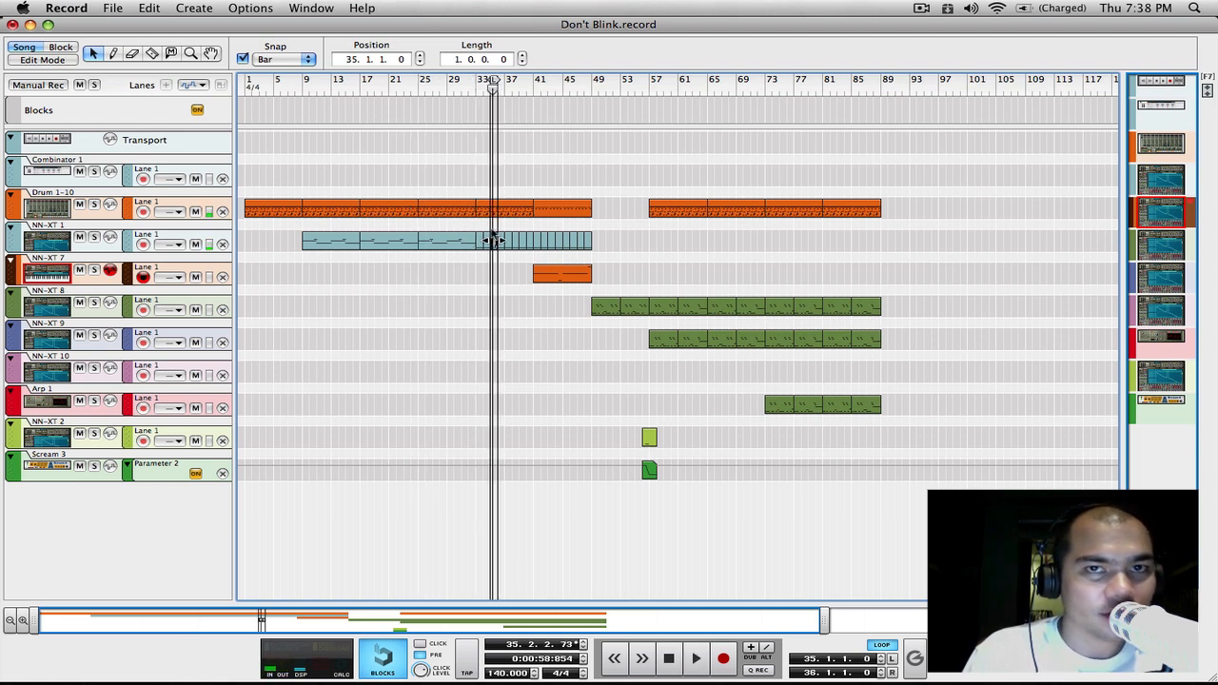
- Return the locators to bars 25 and 33, place the playhead at bar 21, and set the left locator to bar 29
{"action": "mouse_move", "coordinate": [493, 80]}
{"action": "left_mouse_down"}
{"action": "mouse_move", "coordinate": [407, 82]}
{"action": "mouse_move", "coordinate": [473, 83]}
{"action": "left_mouse_up"}
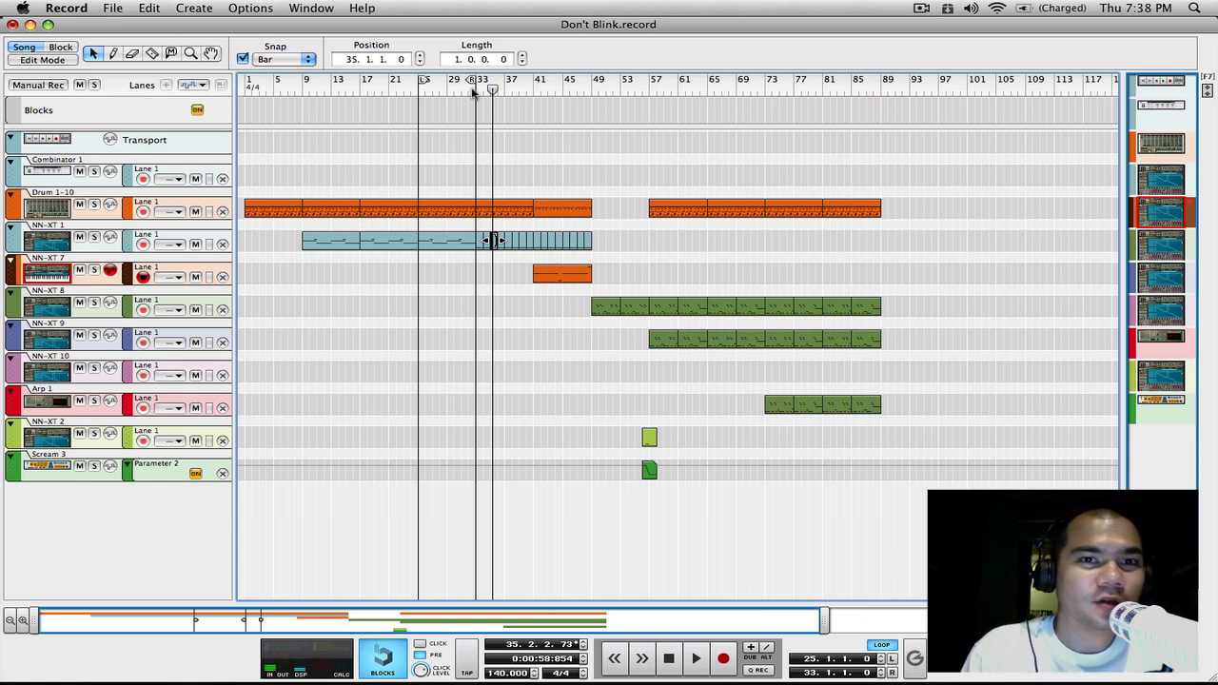
{"action": "mouse_move", "coordinate": [473, 88]}
{"action": "left_mouse_down"}
{"action": "mouse_move", "coordinate": [388, 82]}
{"action": "mouse_move", "coordinate": [417, 86]}
{"action": "mouse_move", "coordinate": [405, 87]}
{"action": "left_mouse_up"}
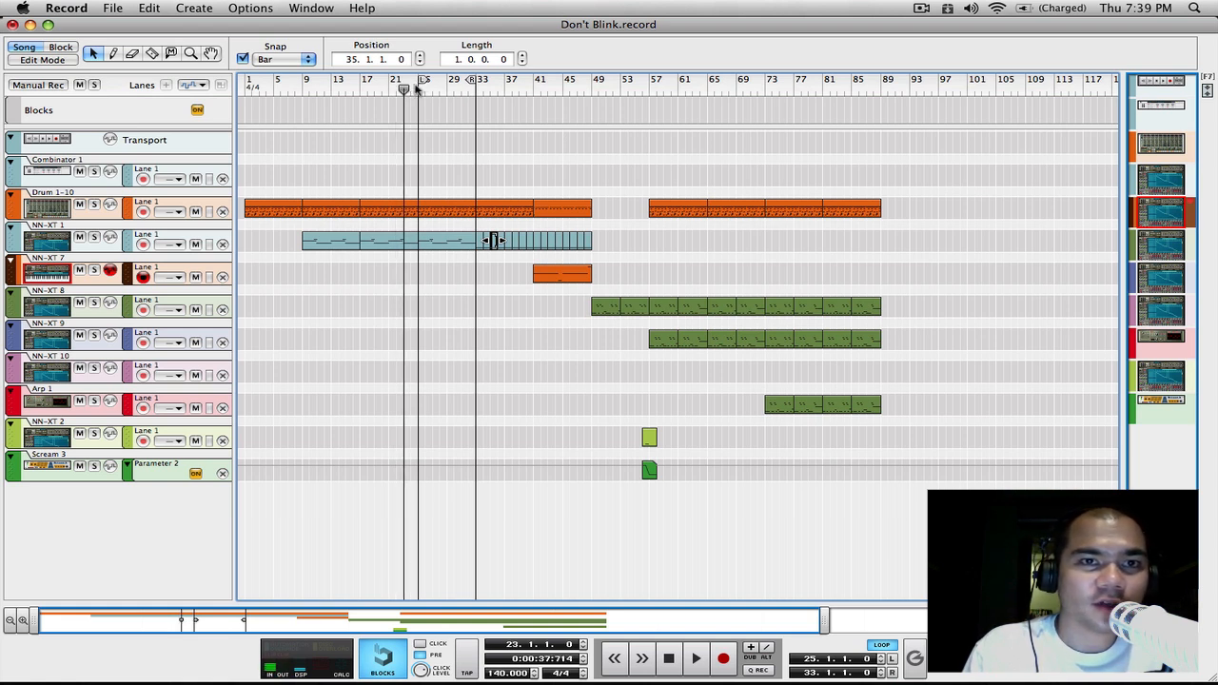
{"action": "mouse_move", "coordinate": [405, 88]}
{"action": "left_mouse_down"}
{"action": "mouse_move", "coordinate": [388, 88]}
{"action": "mouse_move", "coordinate": [454, 85]}
{"action": "left_mouse_up"}
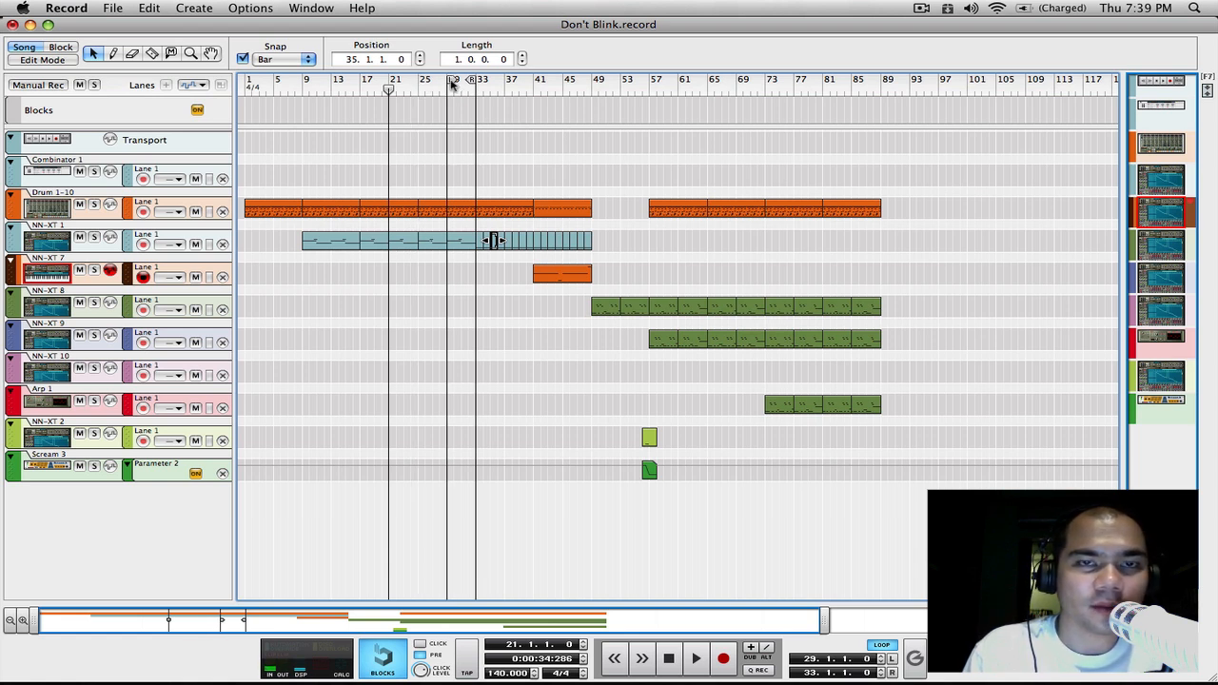
{"action": "mouse_move", "coordinate": [452, 83]}
{"action": "left_mouse_down"}
{"action": "mouse_move", "coordinate": [514, 86]}
{"action": "mouse_move", "coordinate": [449, 84]}
{"action": "left_mouse_up"}
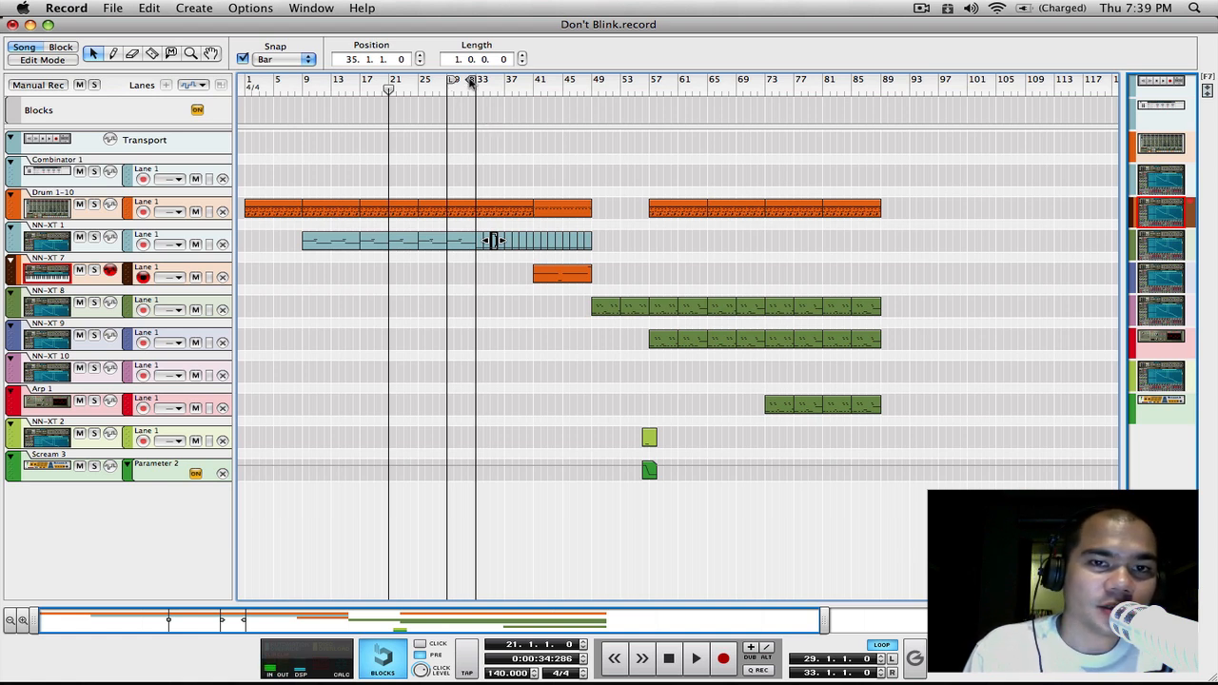
- Reverse the loop locators by setting the right locator to bar 41 and the left locator to bar 49
{"action": "left_click_drag", "start_coordinate": [470, 82], "coordinate": [531, 84]}
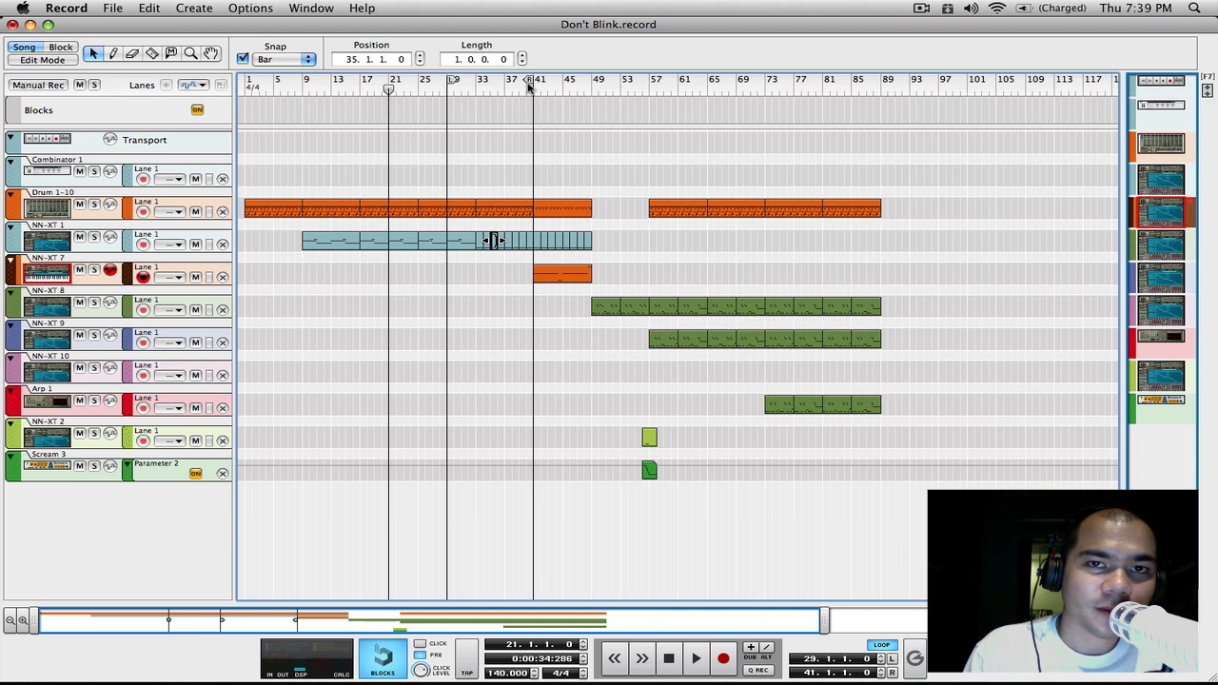
{"action": "left_click_drag", "start_coordinate": [454, 81], "coordinate": [587, 84]}
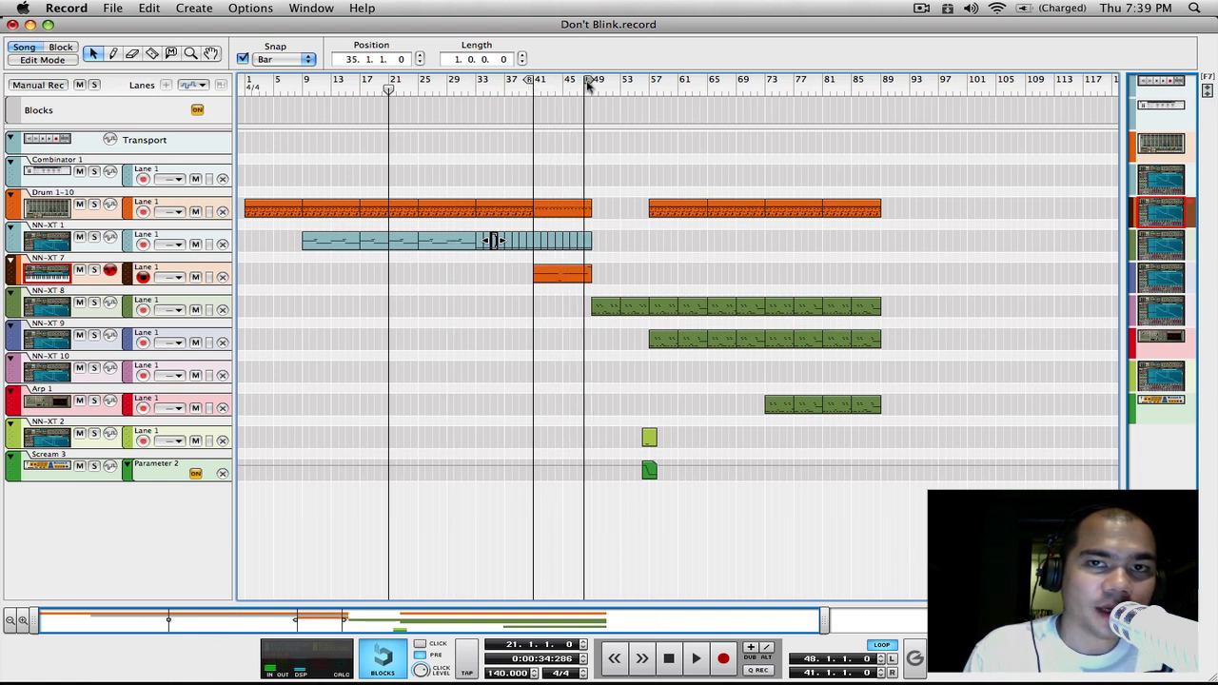
{"action": "left_click_drag", "start_coordinate": [591, 84], "coordinate": [597, 85]}
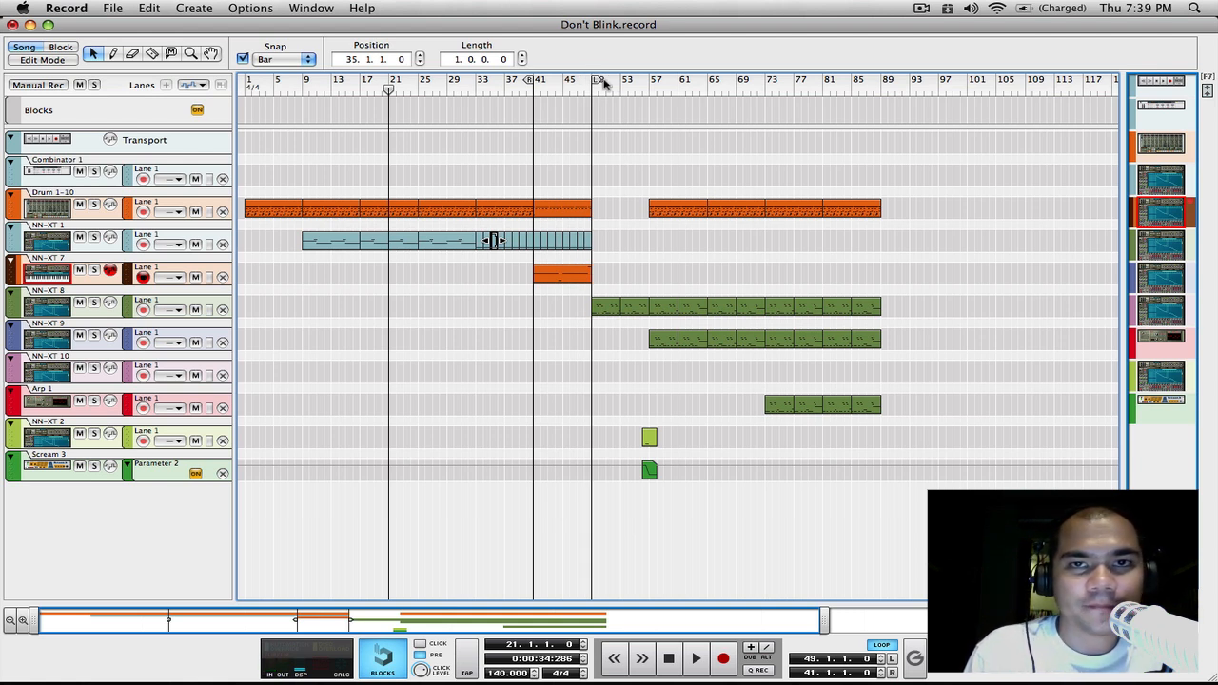
{"action": "mouse_move", "coordinate": [597, 86]}
{"action": "left_mouse_down"}
{"action": "mouse_move", "coordinate": [648, 84]}
{"action": "mouse_move", "coordinate": [597, 84]}
{"action": "left_mouse_up"}
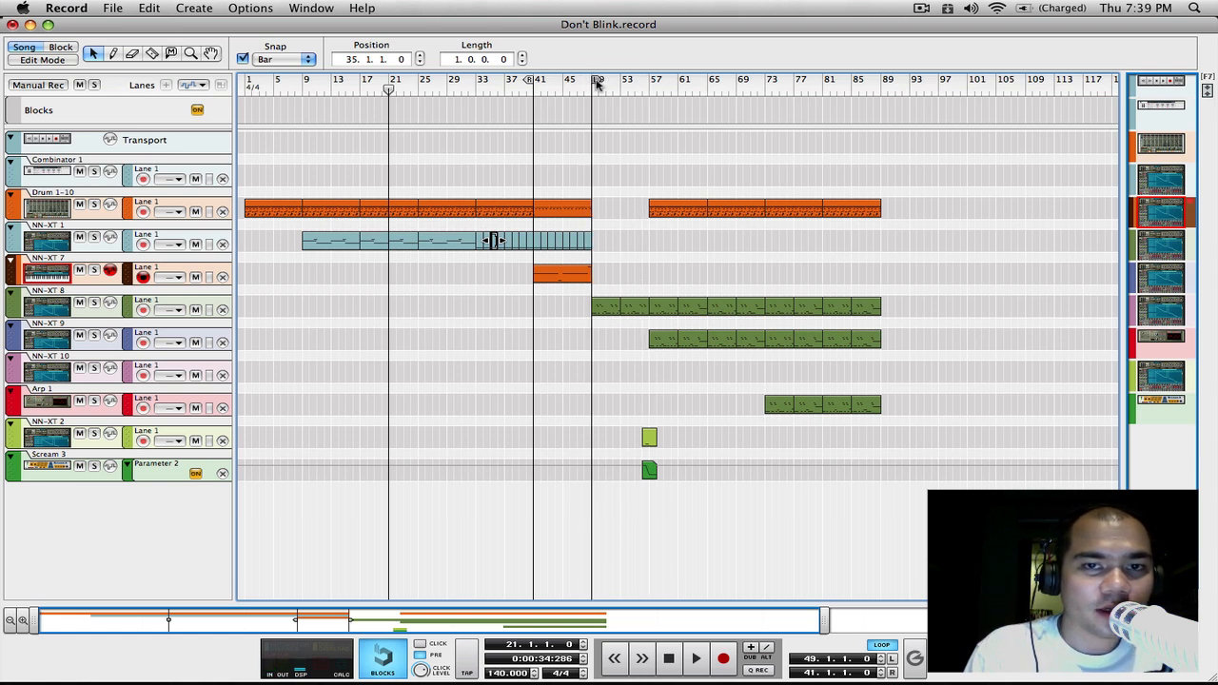
- Audition playback across the reversed locators from bar 37, and return the playhead to bar 37
{"action": "left_click", "coordinate": [535, 91]}
{"action": "key", "text": "space"}
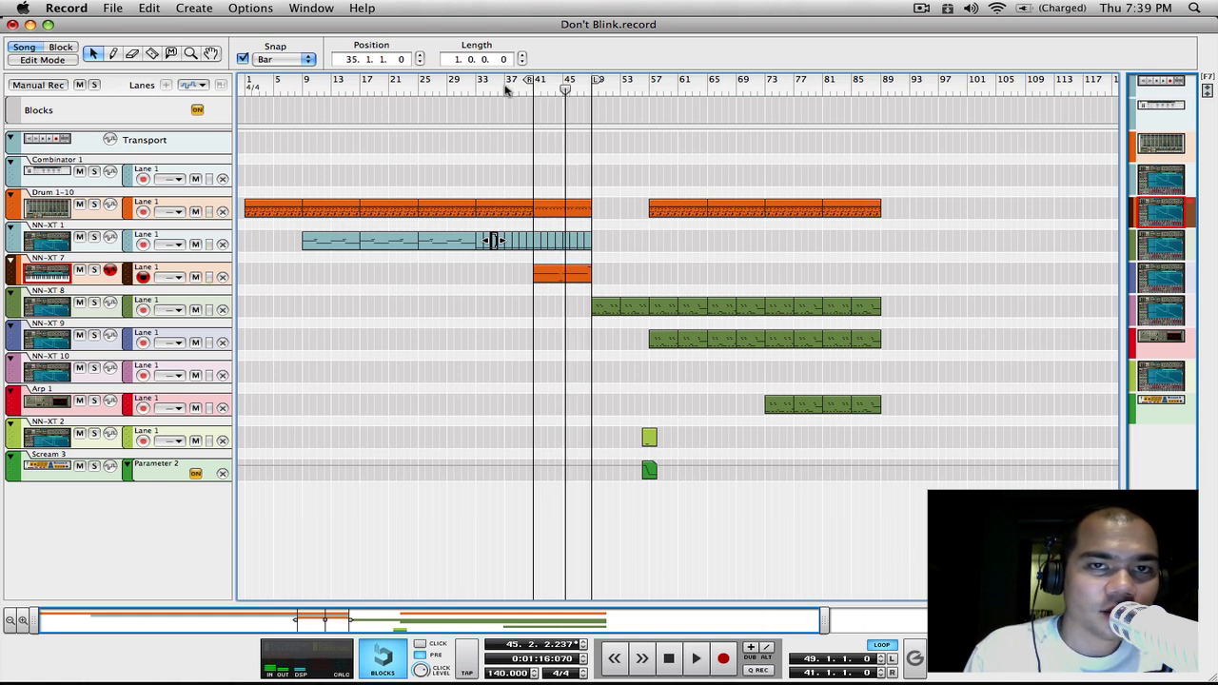
{"action": "left_click", "coordinate": [505, 89]}
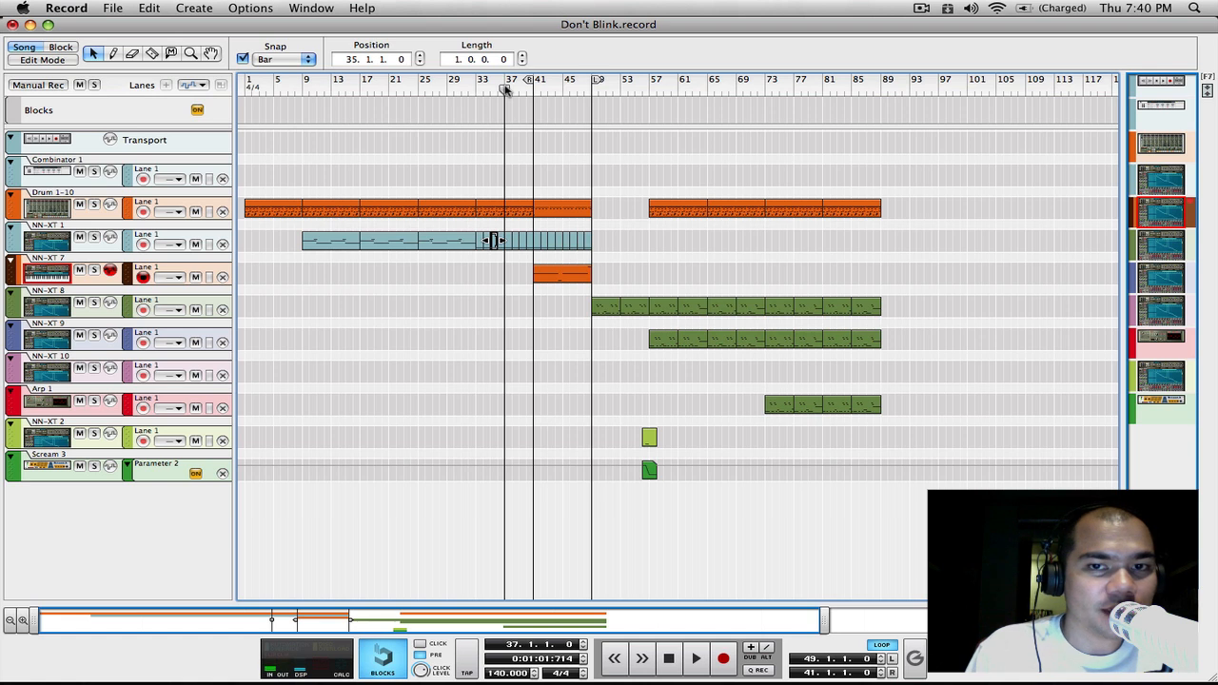
{"action": "key", "text": "space"}
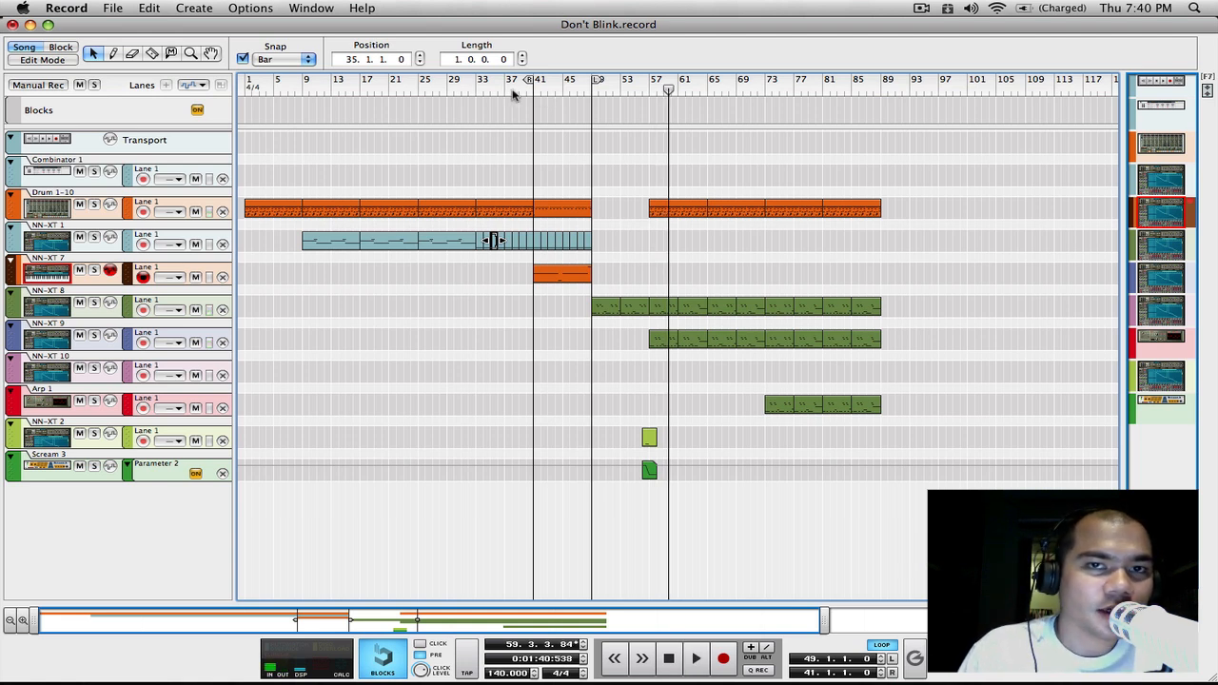
{"action": "left_click_drag", "start_coordinate": [526, 89], "coordinate": [503, 92]}
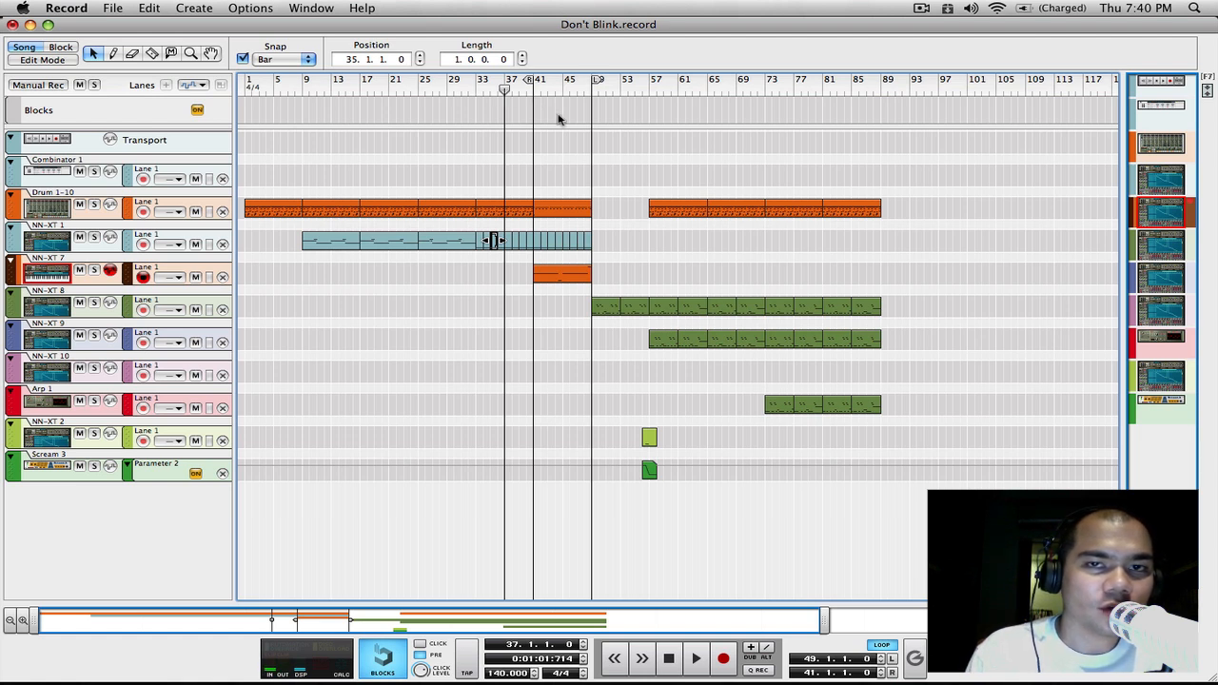
- Try deleting the Drum 1-10, NN-XT 1 and NN-XT 7 clips between bars 41 and 49, and undo the deletion
{"action": "left_click_drag", "start_coordinate": [536, 196], "coordinate": [579, 313]}
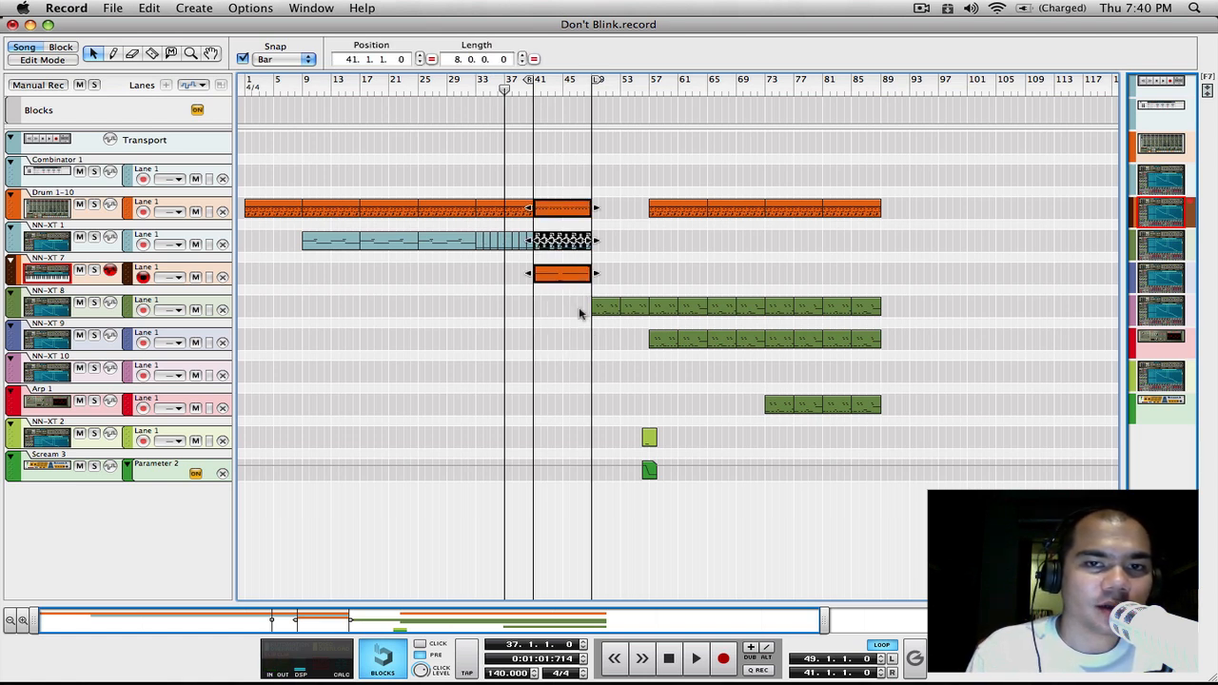
{"action": "key", "text": "Delete"}
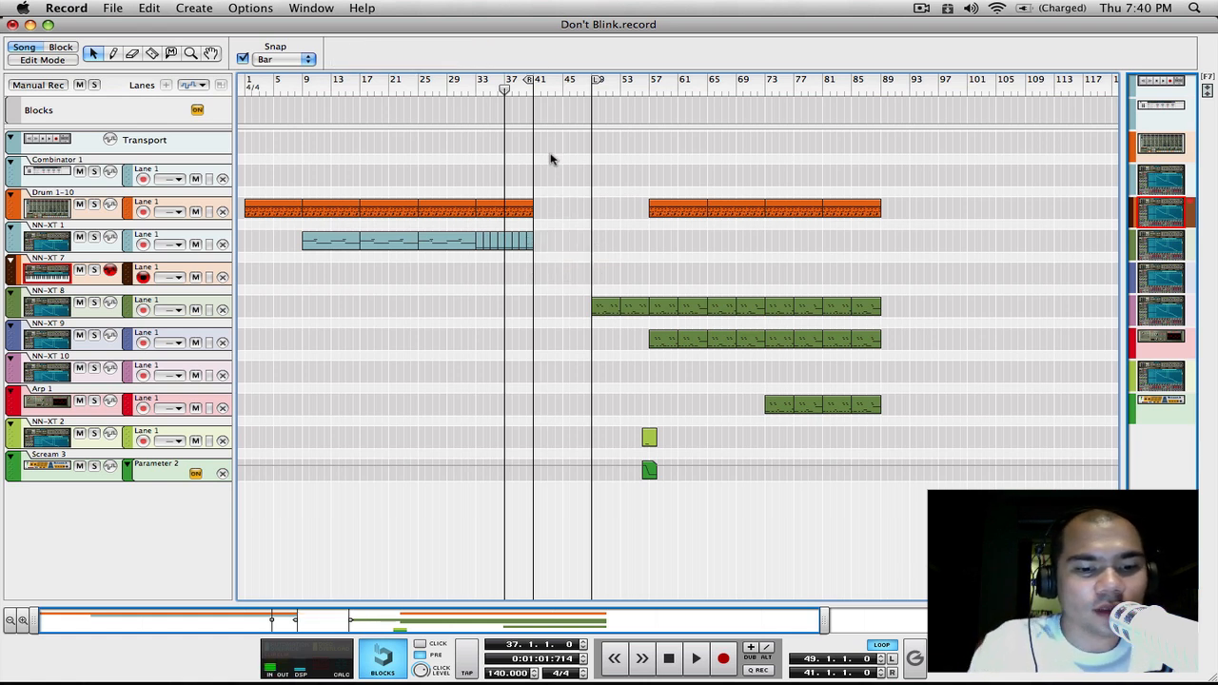
{"action": "key", "text": "super+z"}
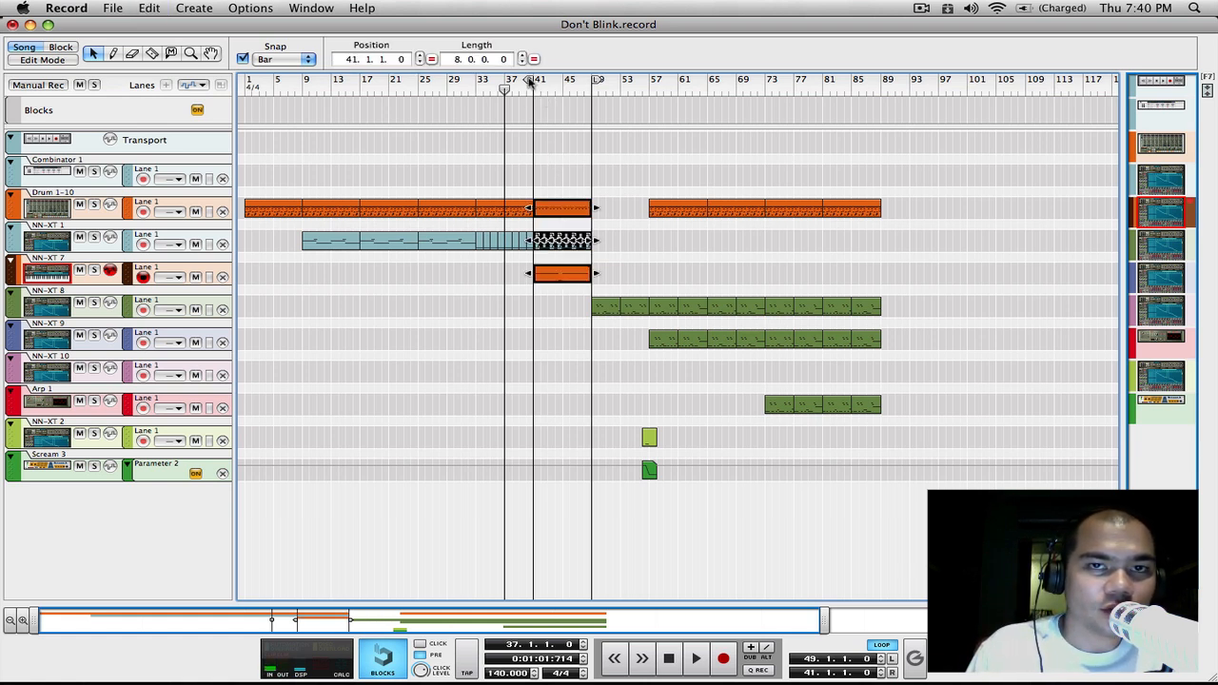
- Set the left locator to bar 41 and the right locator to bar 49, and remove the bars between them
{"action": "mouse_move", "coordinate": [530, 83]}
{"action": "left_mouse_down"}
{"action": "mouse_move", "coordinate": [600, 84]}
{"action": "mouse_move", "coordinate": [538, 89]}
{"action": "left_mouse_up"}
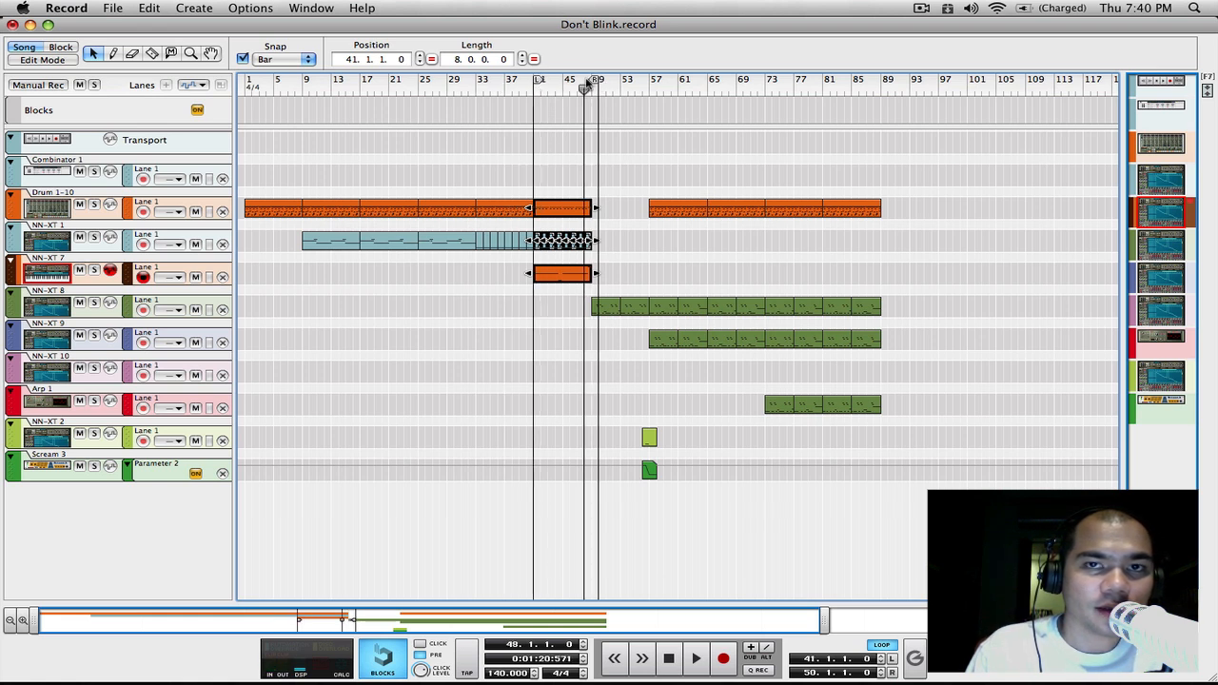
{"action": "left_click", "coordinate": [513, 88]}
{"action": "left_click_drag", "start_coordinate": [593, 82], "coordinate": [584, 88]}
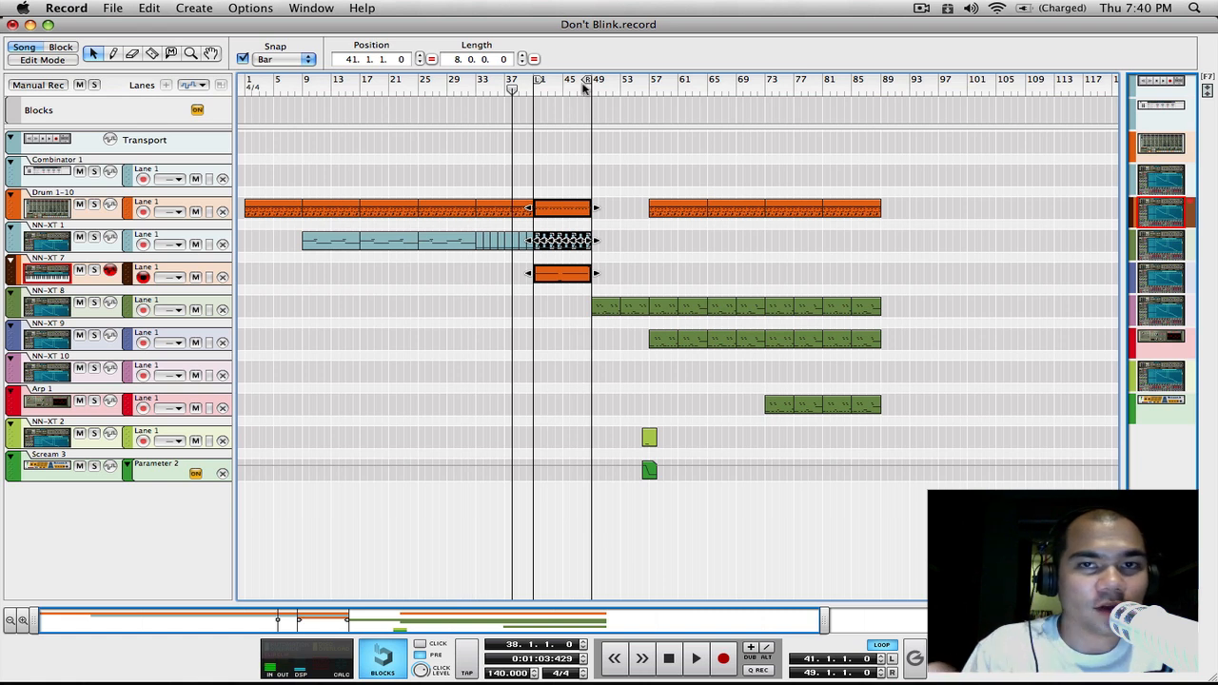
{"action": "right_click", "coordinate": [564, 356]}
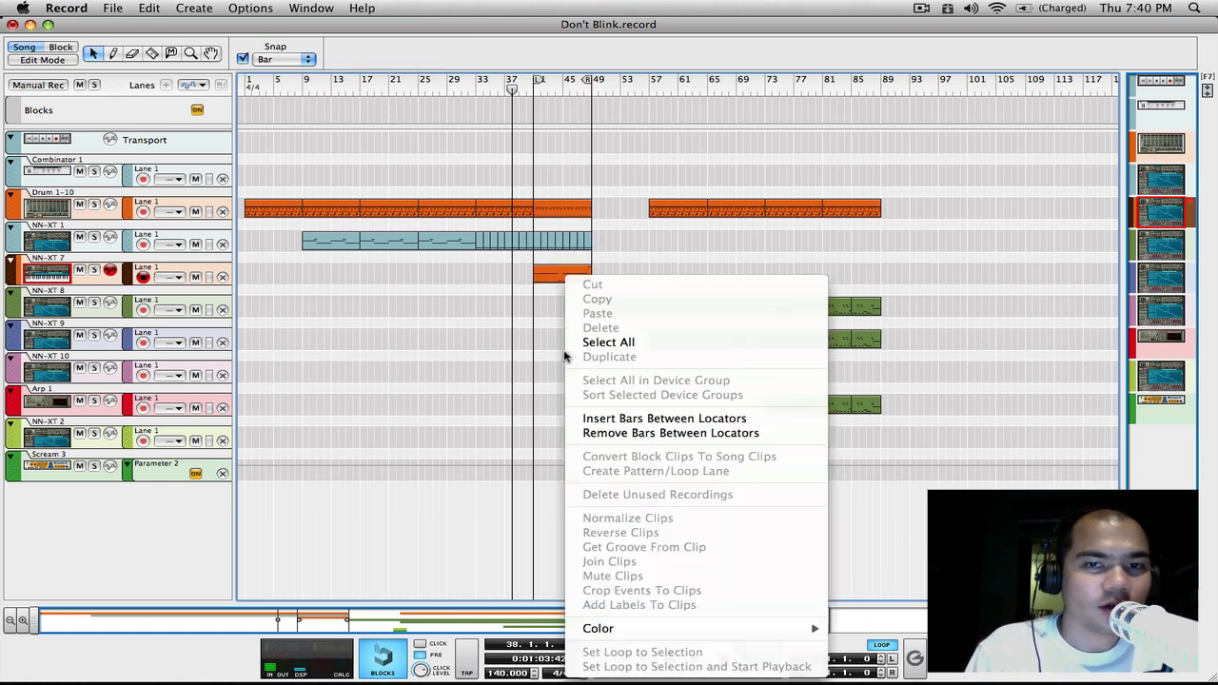
{"action": "left_click", "coordinate": [665, 432]}
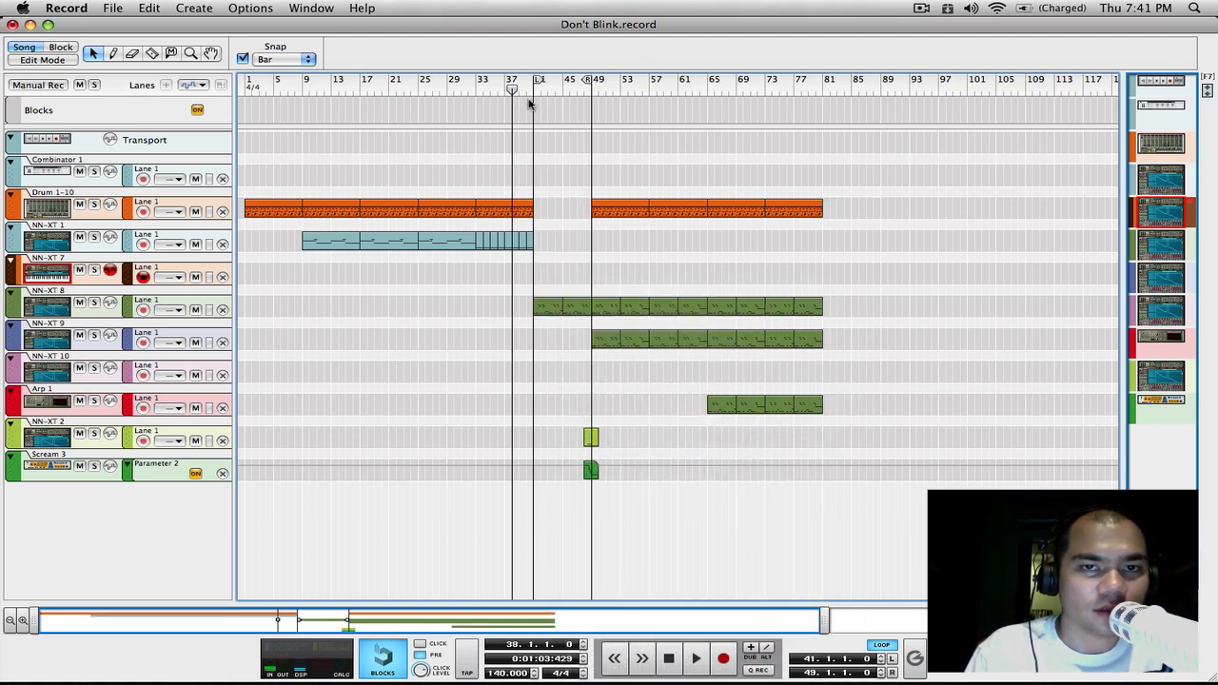
- Play the arrangement across the cut at bar 41, and undo the bar removal
{"action": "mouse_move", "coordinate": [508, 88]}
{"action": "left_mouse_down"}
{"action": "mouse_move", "coordinate": [497, 90]}
{"action": "mouse_move", "coordinate": [518, 88]}
{"action": "left_mouse_up"}
{"action": "key", "text": "space"}
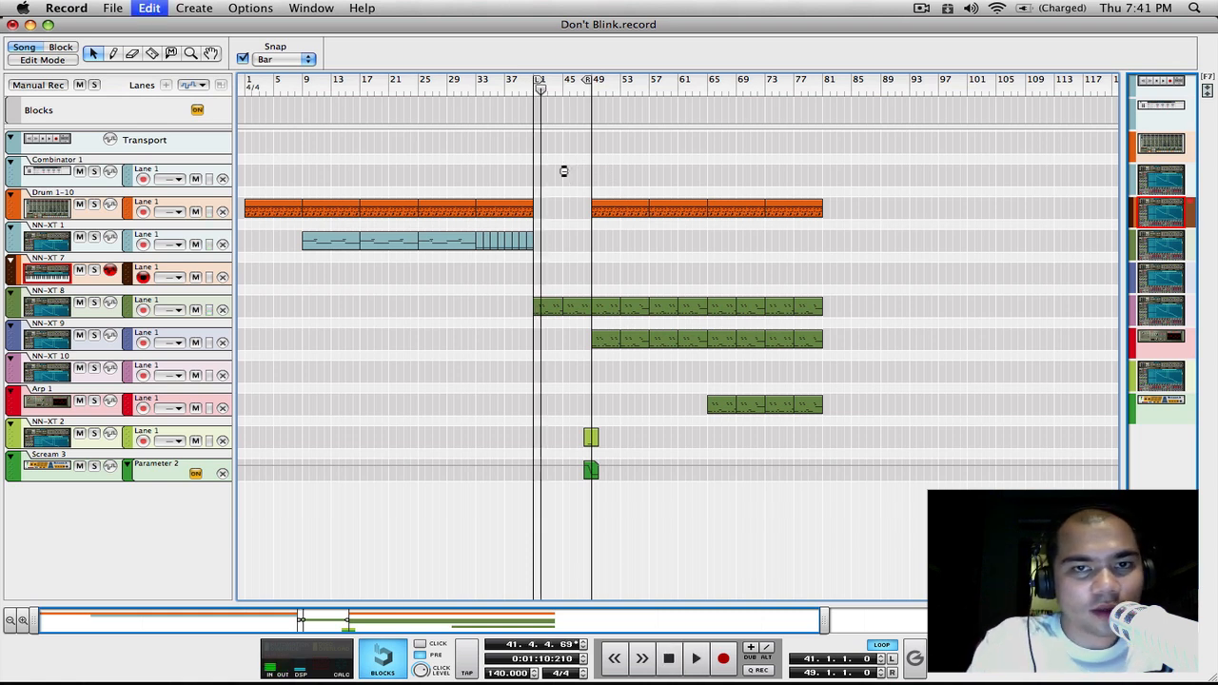
{"action": "key", "text": "super+z"}
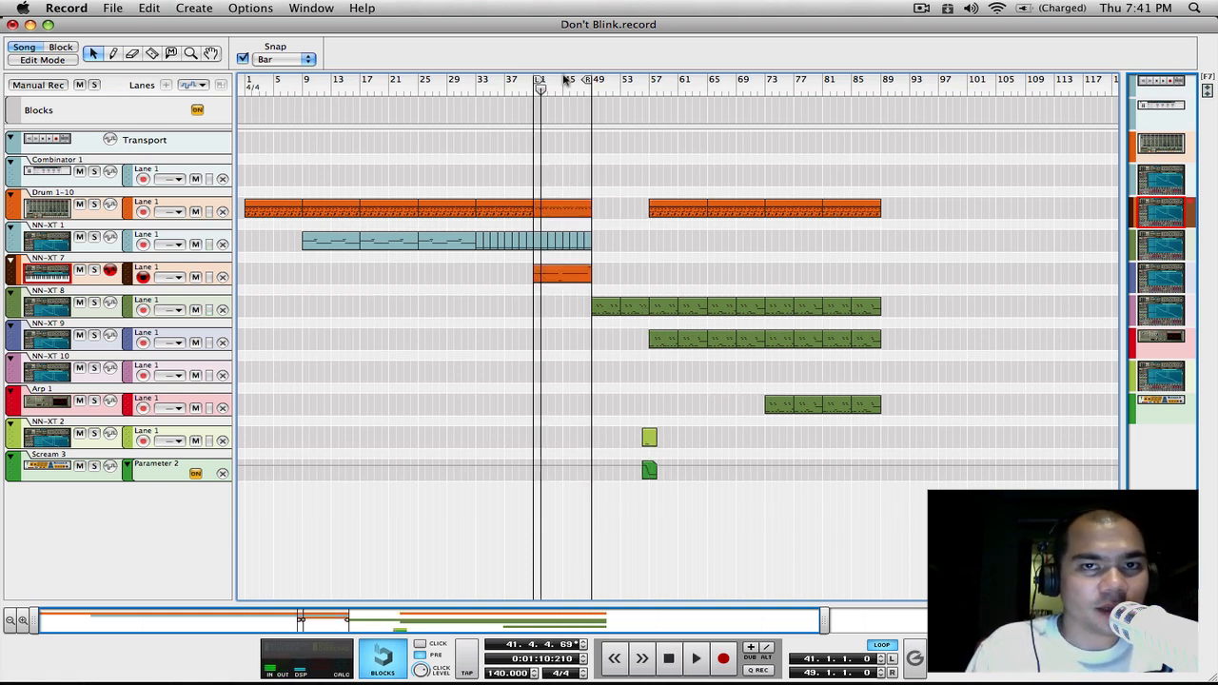
- Reverse the locators again, with the right at bar 41 and the left at bar 49, and play from bar 37
{"action": "left_click_drag", "start_coordinate": [588, 83], "coordinate": [533, 83]}
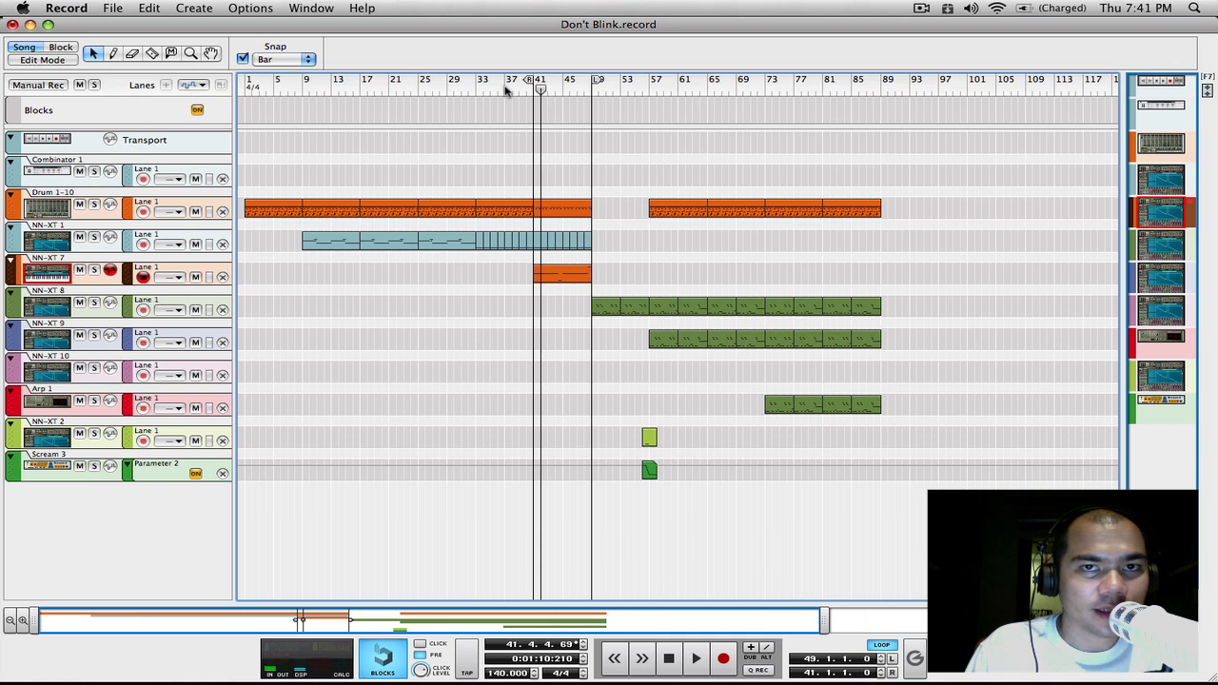
{"action": "left_click", "coordinate": [506, 90]}
{"action": "key", "text": "space"}
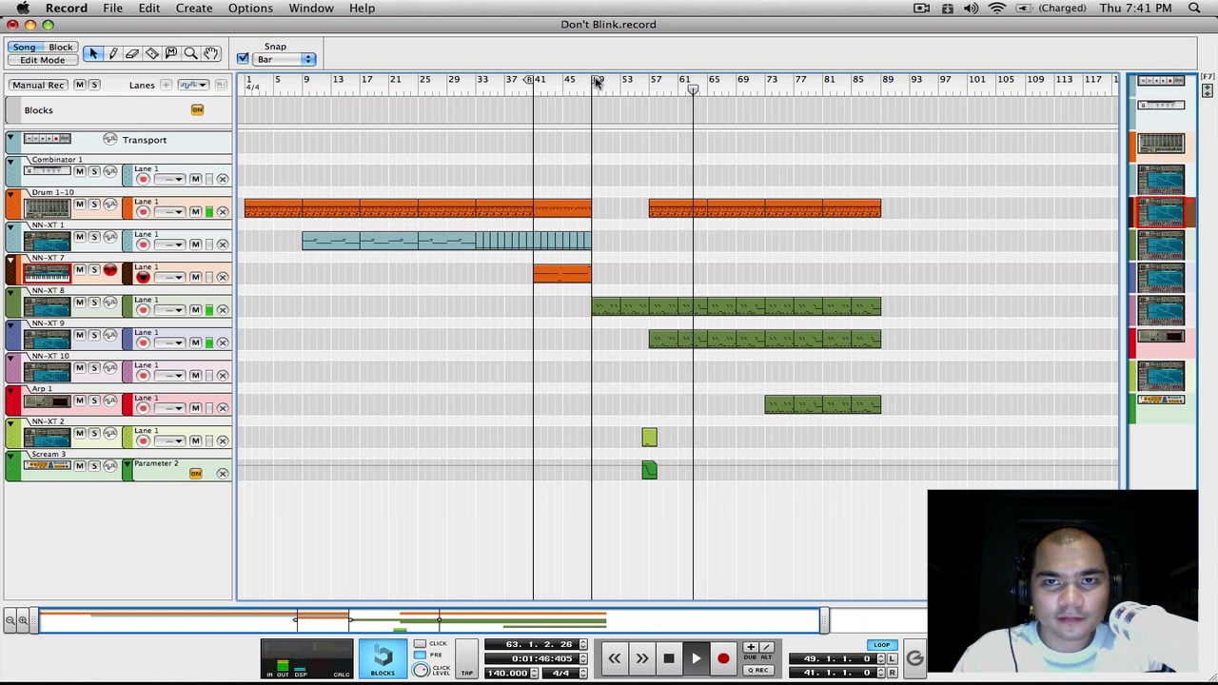
- During playback, move the left locator to bar 73 and the right locator to bar 65
{"action": "left_click_drag", "start_coordinate": [594, 81], "coordinate": [767, 82]}
{"action": "left_click_drag", "start_coordinate": [533, 81], "coordinate": [707, 81]}
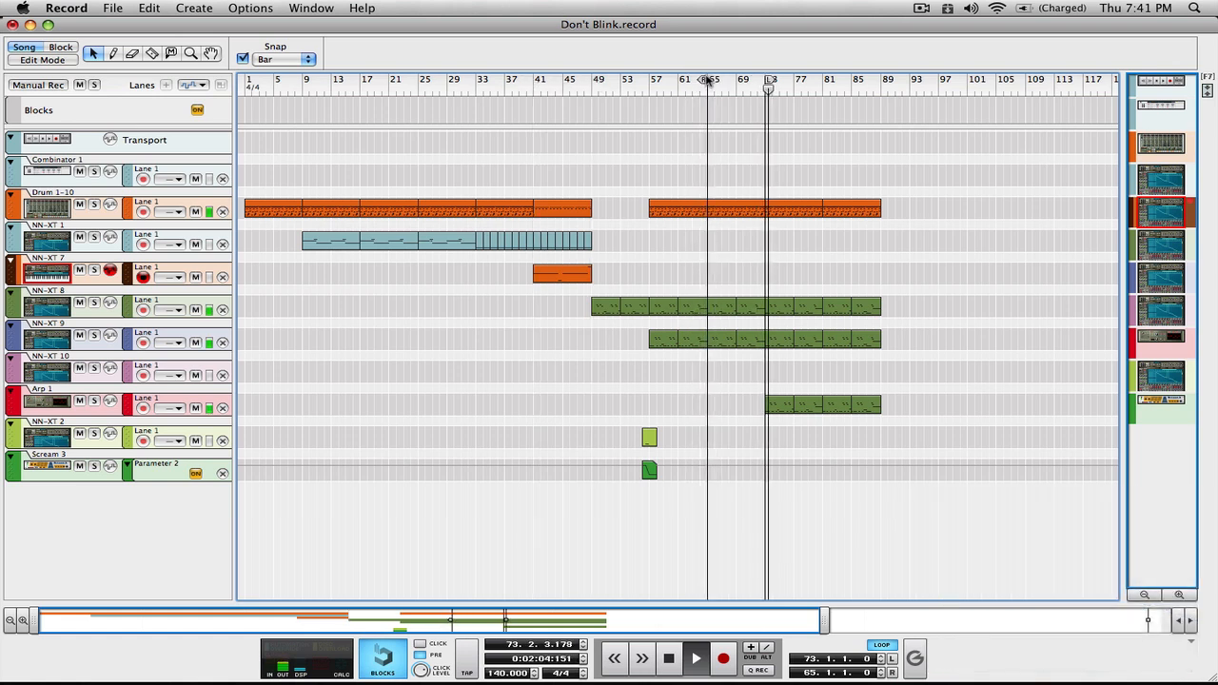